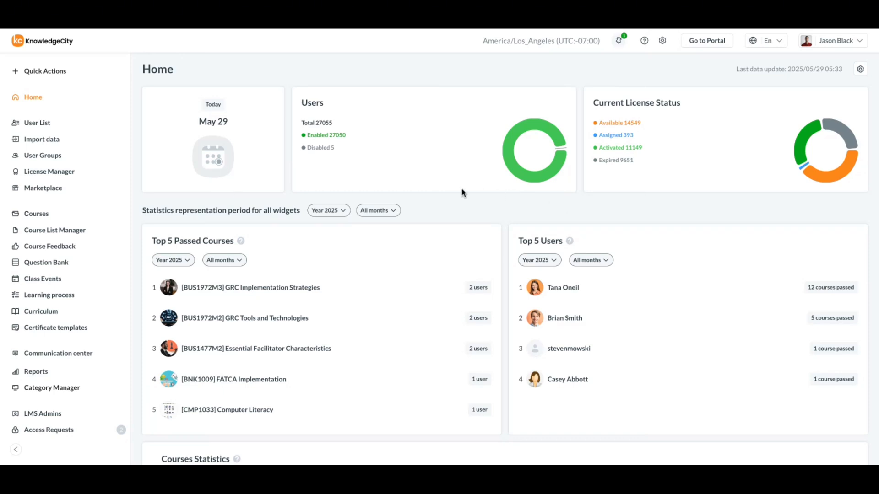
Find the user by full name in the User List and open that user's profile.
click(51, 131)
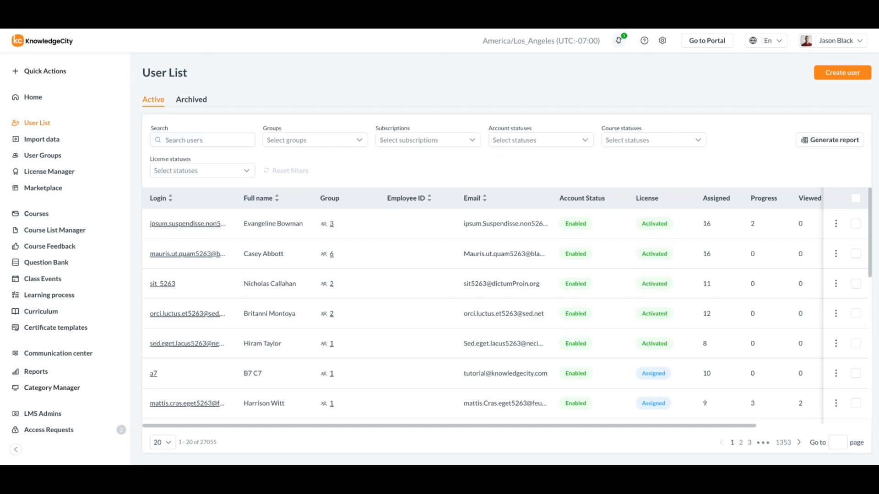
click(224, 139)
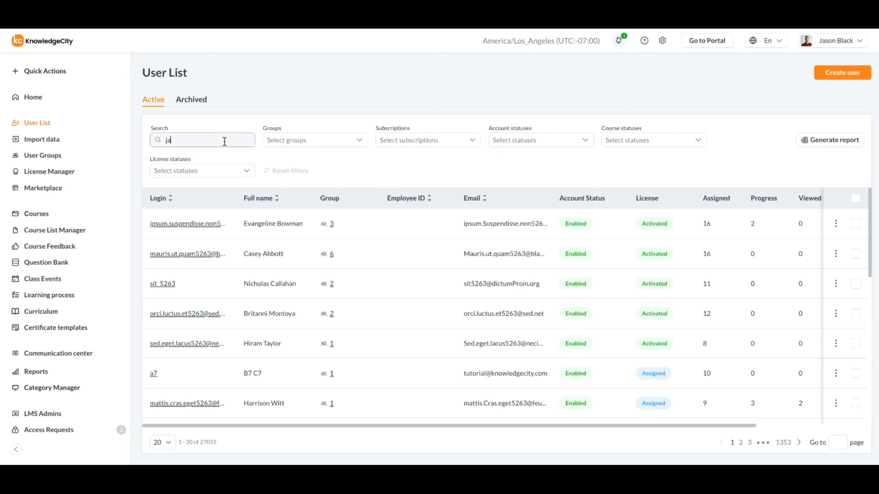
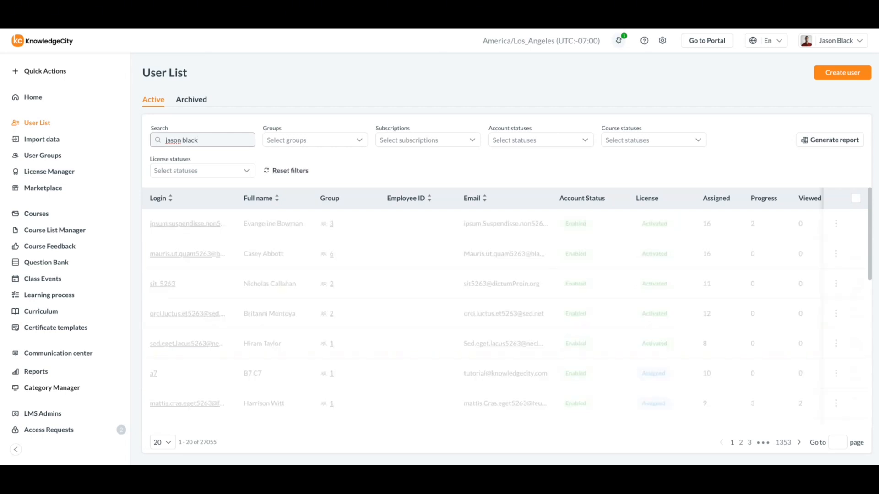
click(158, 224)
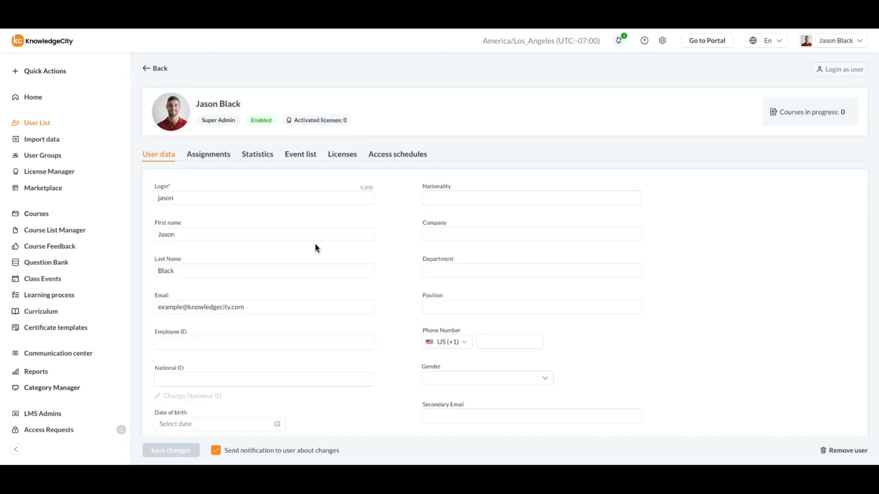
Open the user's assignments, view the assigned learning paths and return to the assigned courses.
click(222, 158)
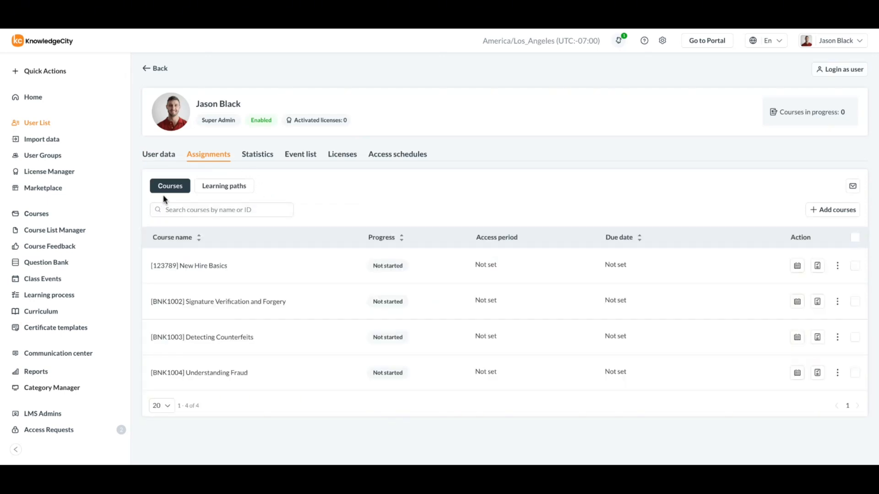
click(223, 190)
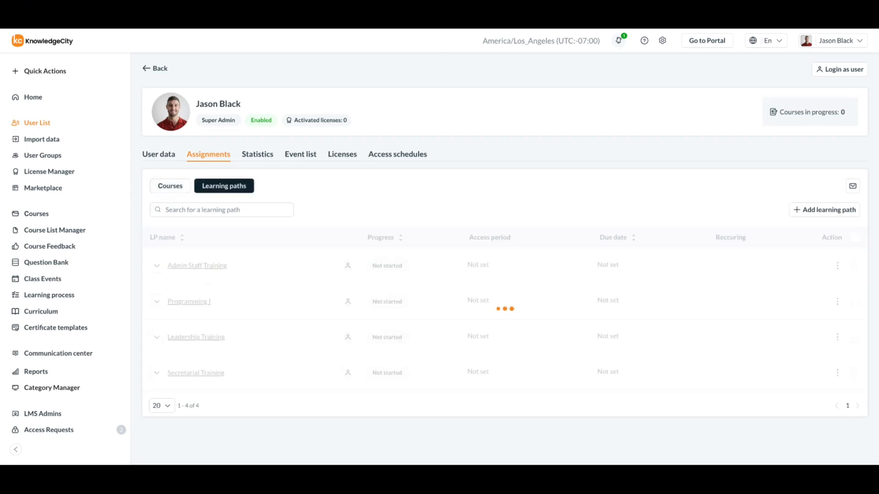
click(180, 190)
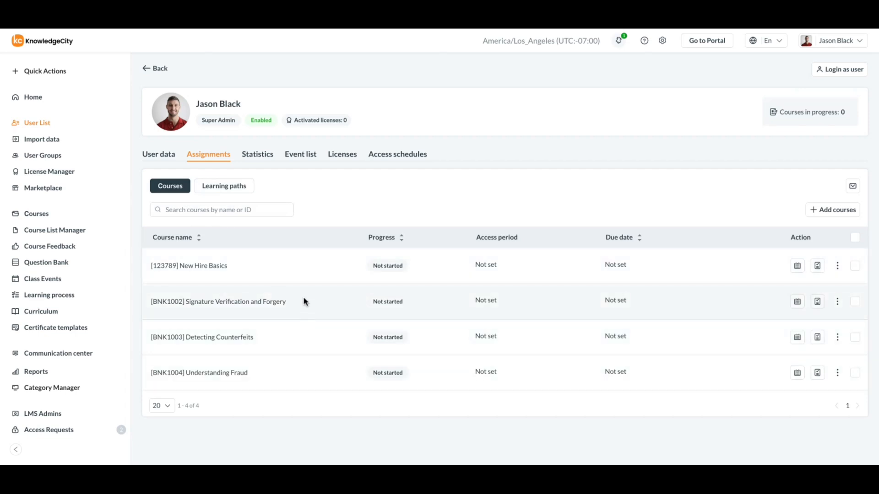
Search the assigned courses for "new", clear the search and view the additional actions for the New Hire Basics course.
click(236, 212)
text(new)
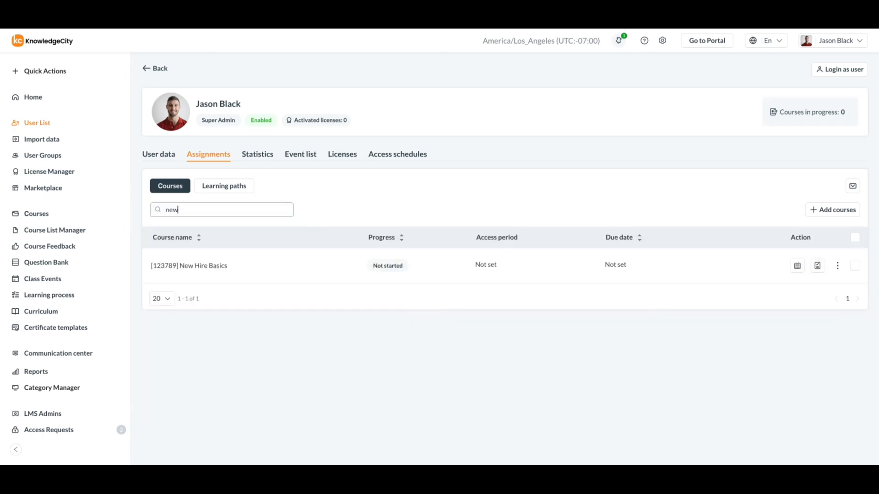
key(BackSpace)
key(BackSpace)
key(BackSpace)
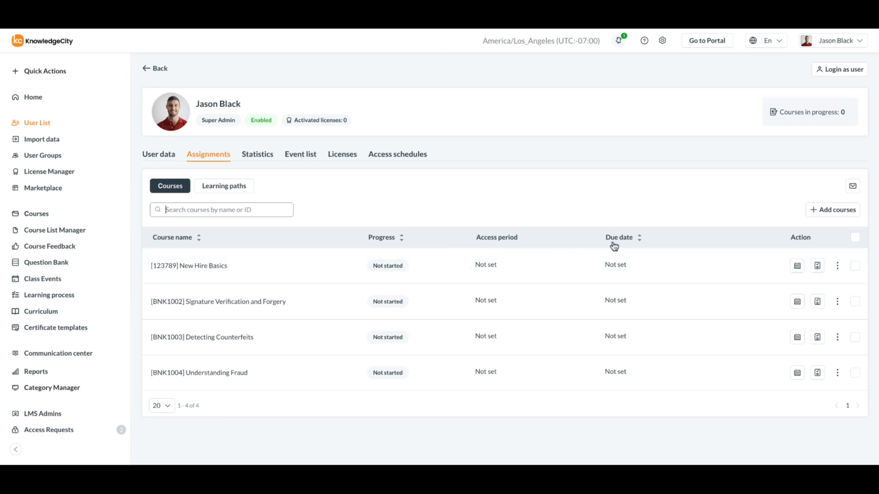
click(839, 273)
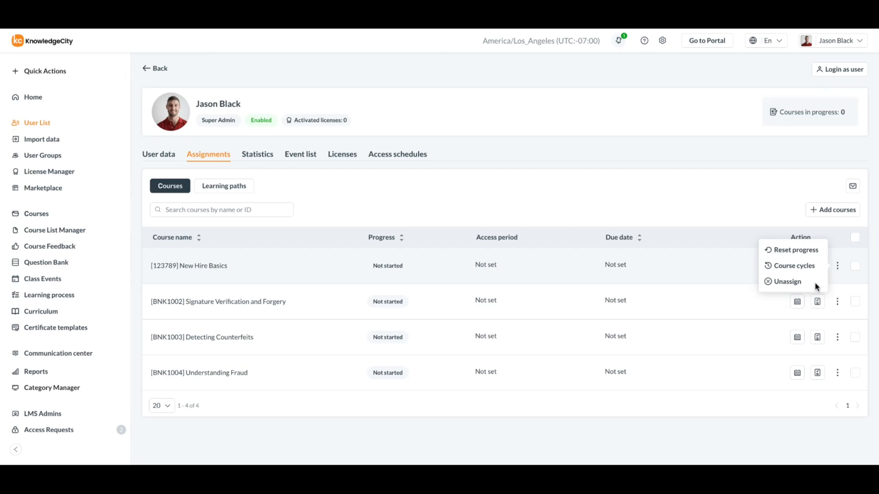
click(719, 221)
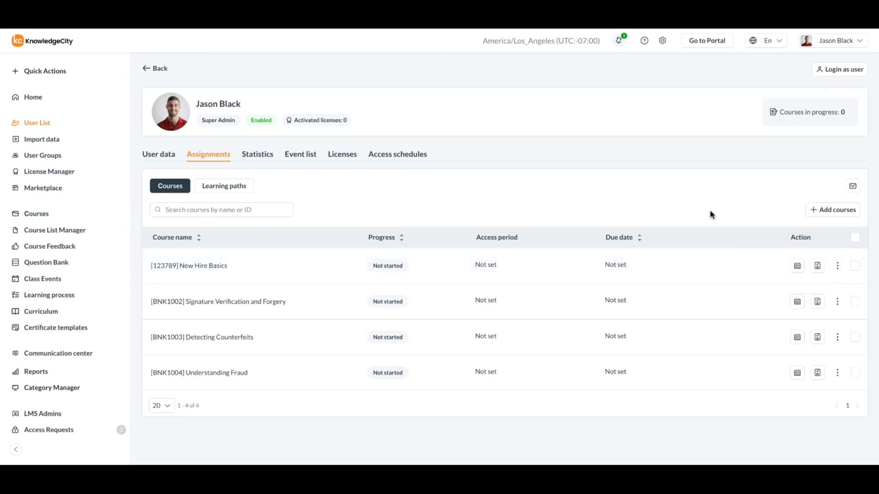
Assign the Fraud Schemes course (BNK1005) to the user with user notification enabled, and save.
click(811, 210)
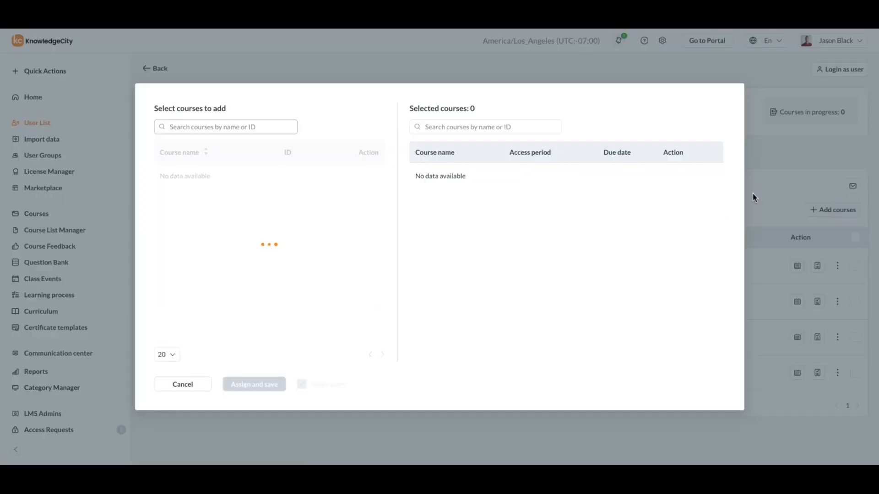
scroll(226, 218, down, 3)
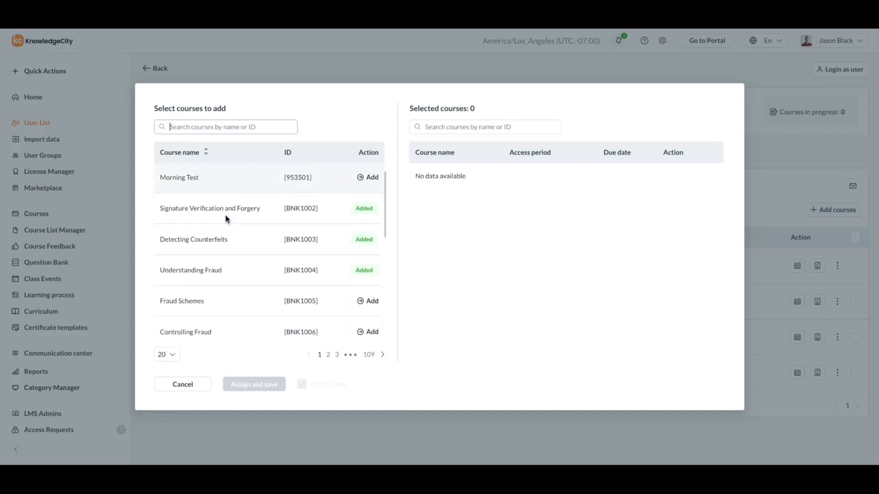
scroll(233, 220, down, 2)
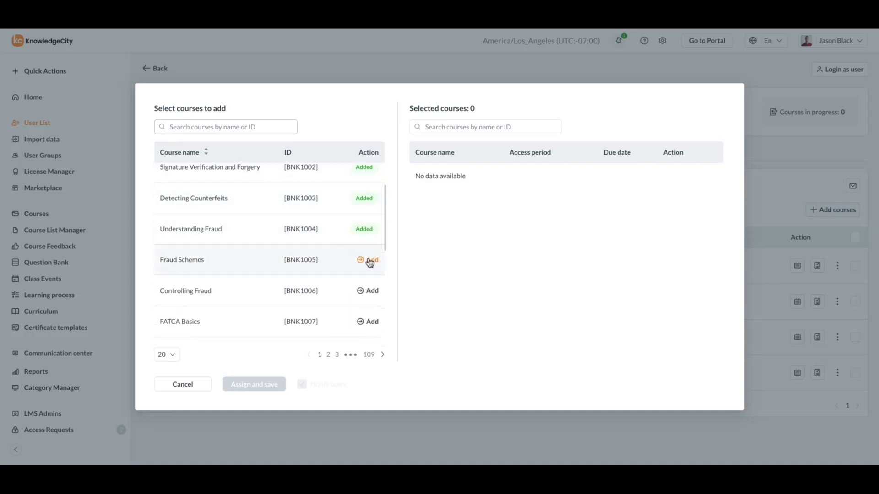
click(370, 261)
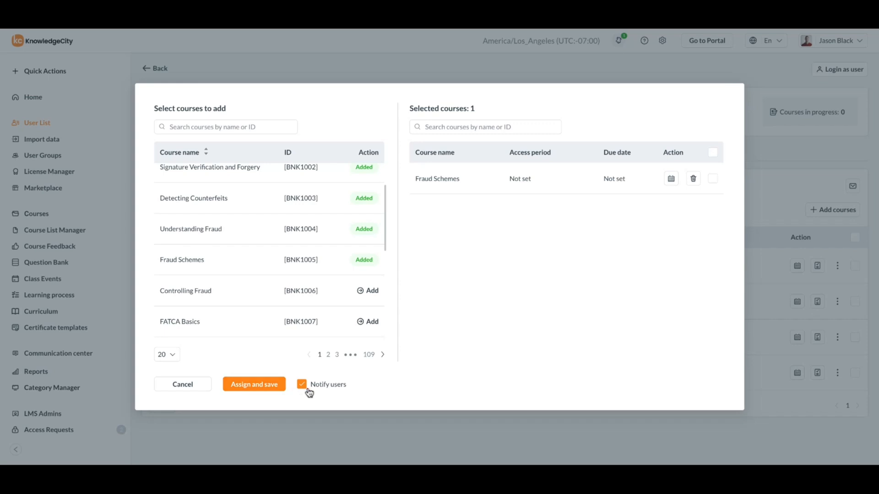
click(263, 389)
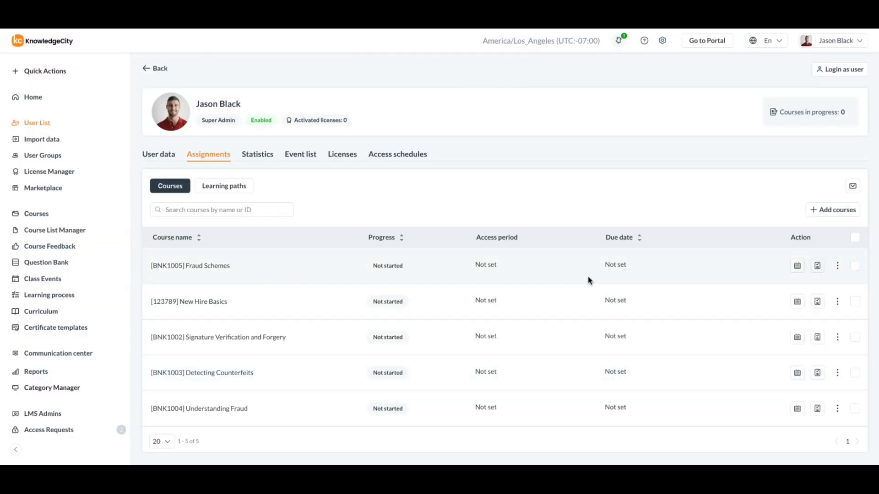
Select the Fraud Schemes and New Hire Basics courses to view the bulk actions, and clear the whole selection.
click(855, 266)
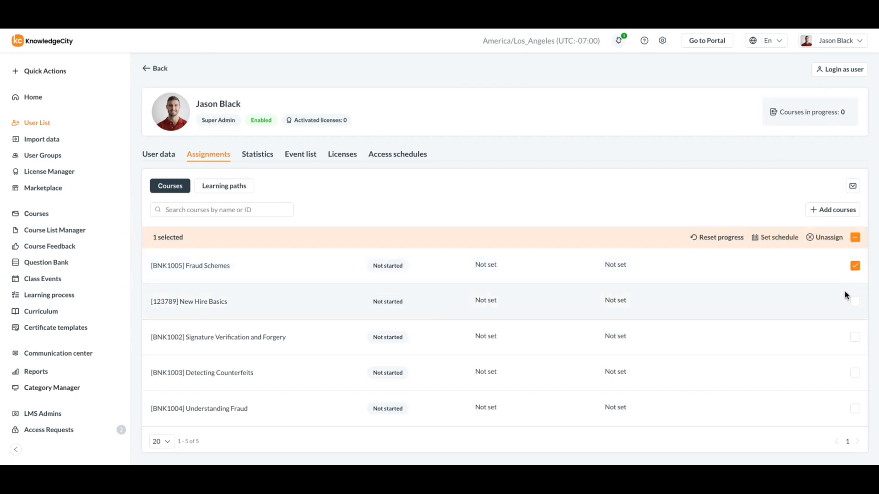
click(854, 301)
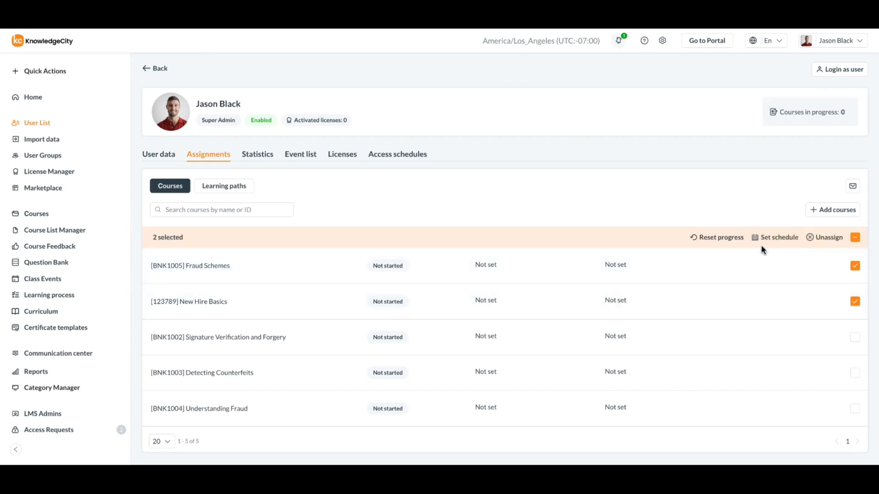
click(855, 238)
click(856, 239)
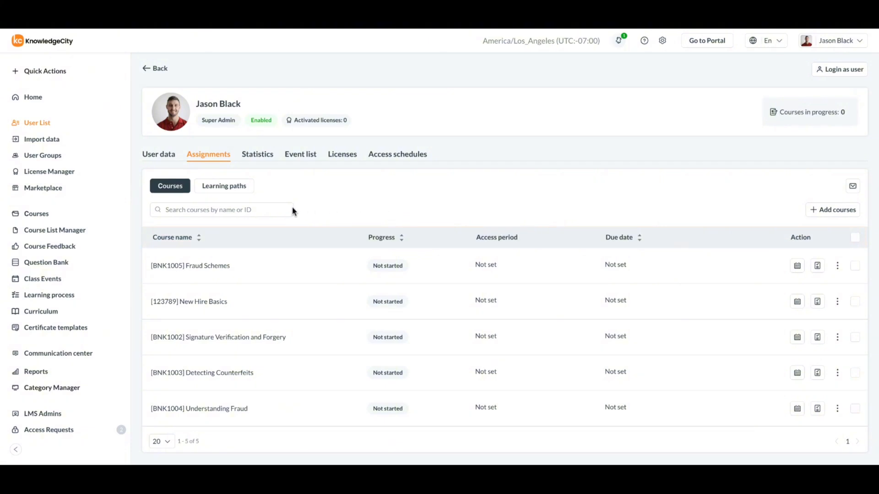
Open the user's learning paths and review the actions for Admin Staff Training and for all paths selected together, leaving none selected.
click(226, 186)
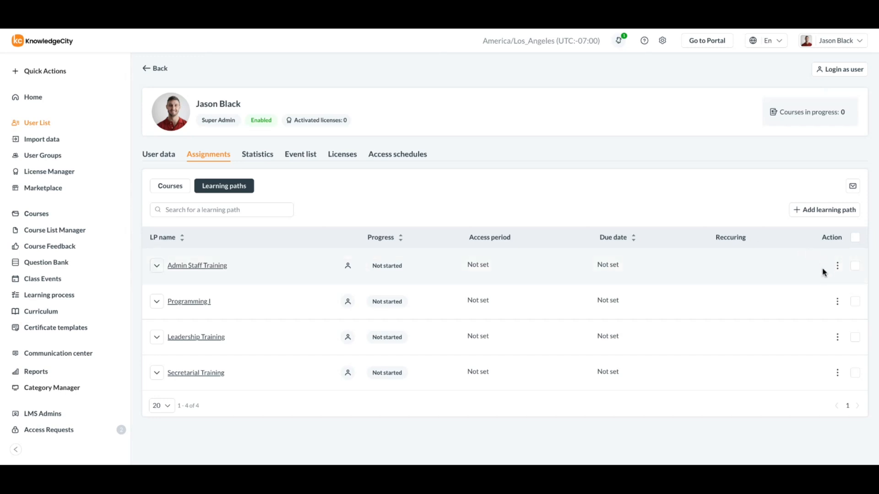
click(837, 266)
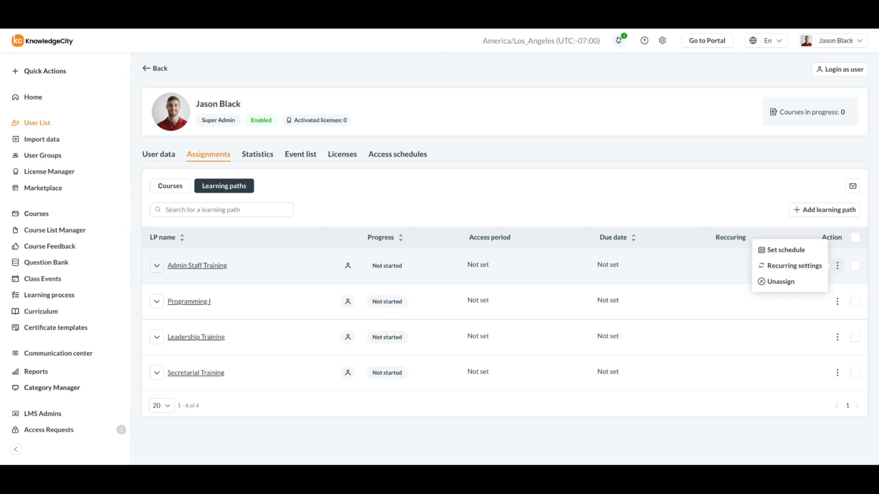
click(837, 266)
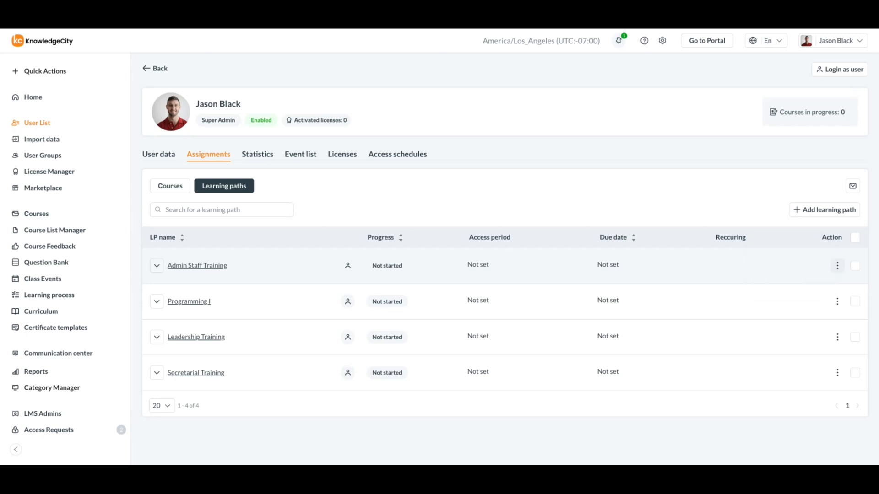
click(856, 242)
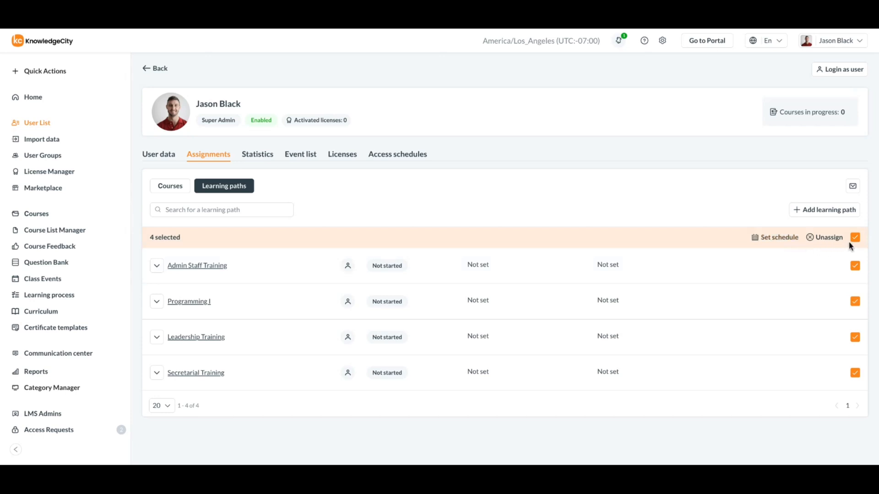
click(855, 242)
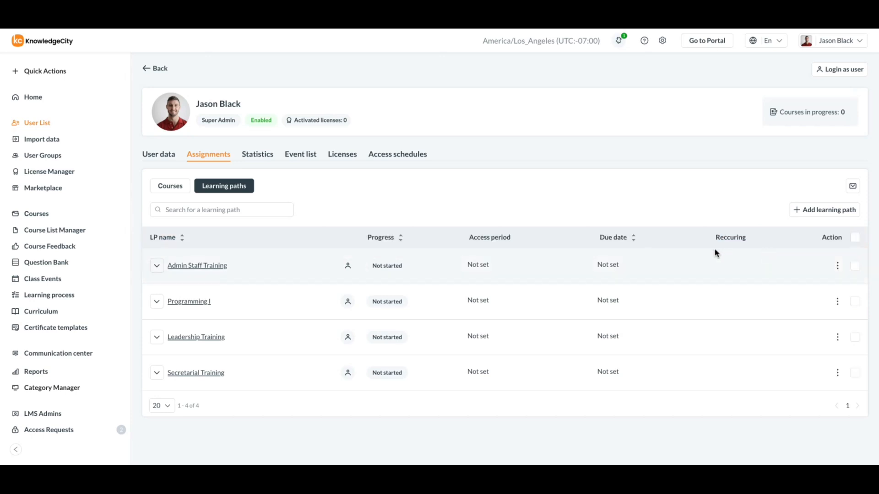
Open the Admin Staff Training learning path, expand its course list and return to the user's learning paths.
click(212, 270)
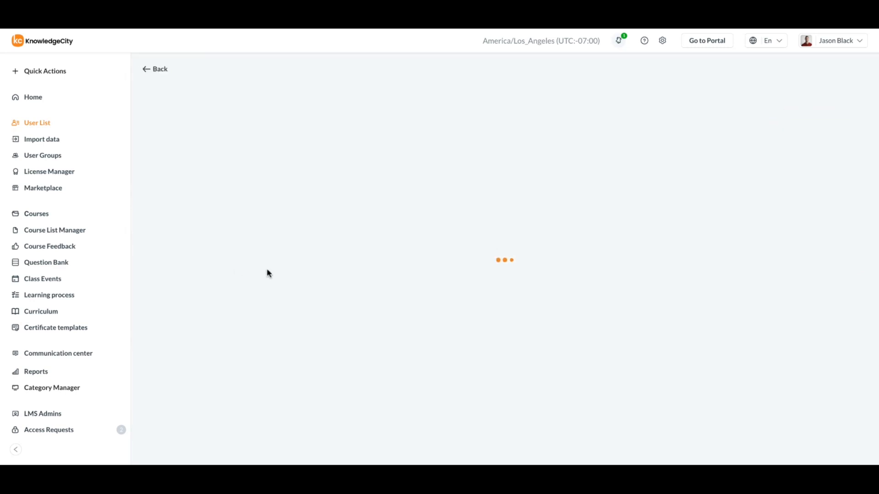
click(170, 200)
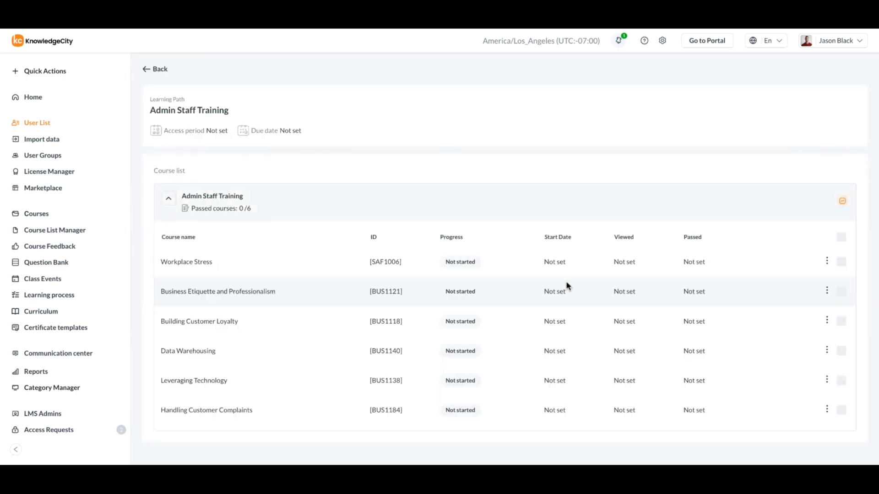
click(155, 69)
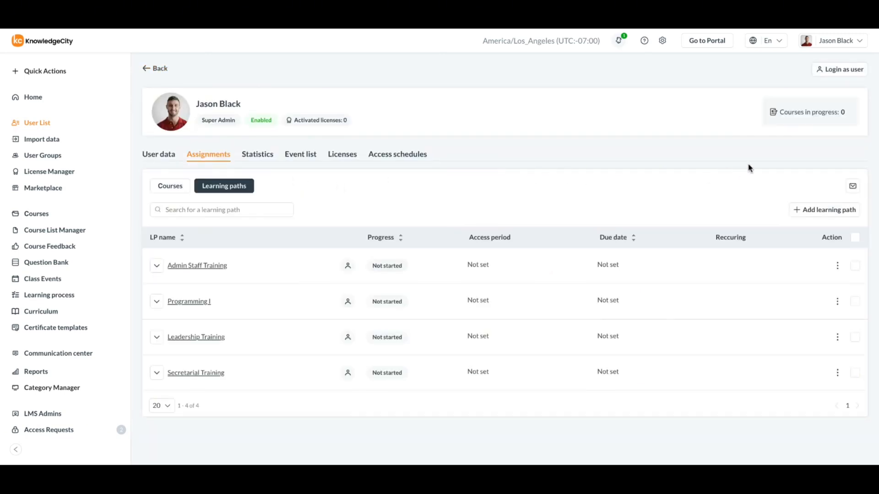
Assign the Sample Course List learning path to the user with user notification enabled, and save.
click(805, 212)
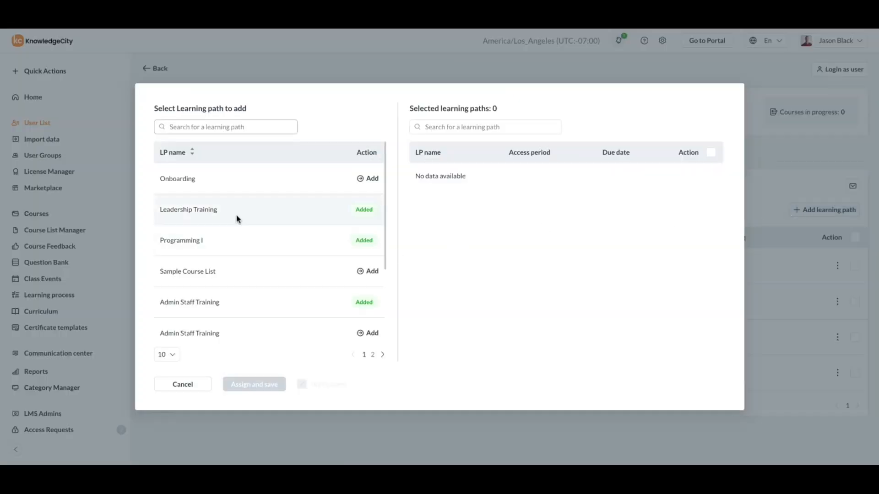
scroll(251, 227, down, 2)
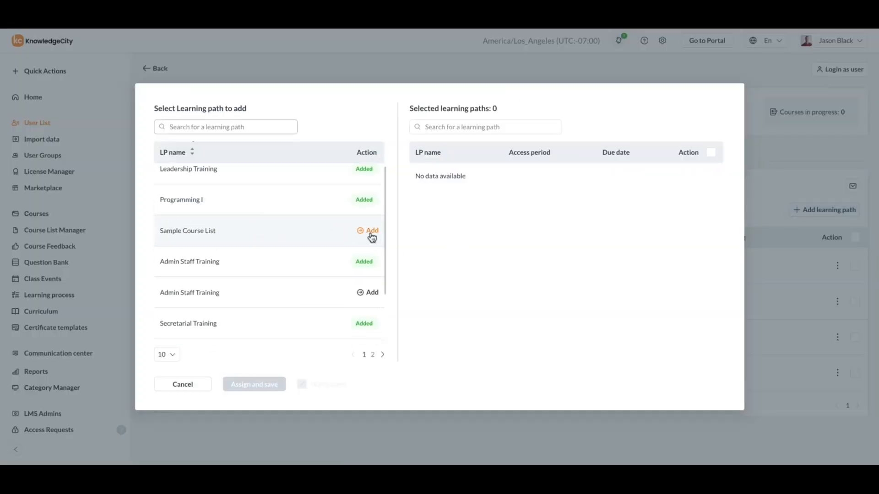
click(372, 234)
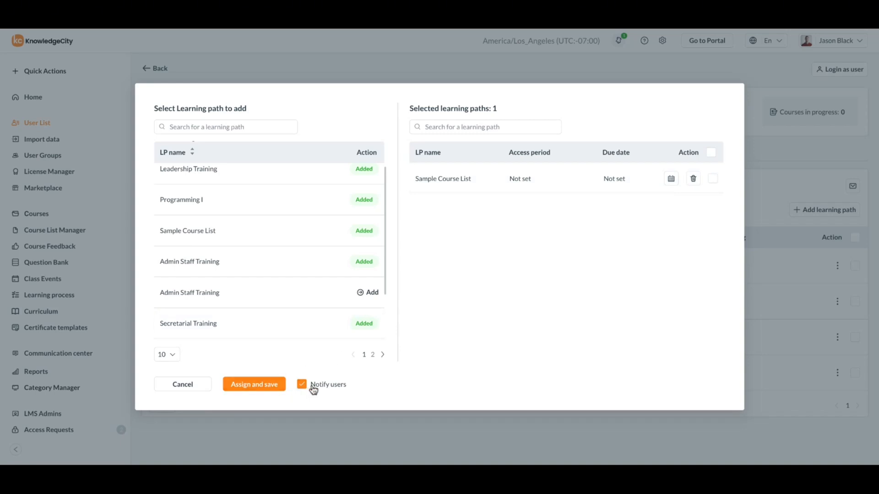
click(255, 387)
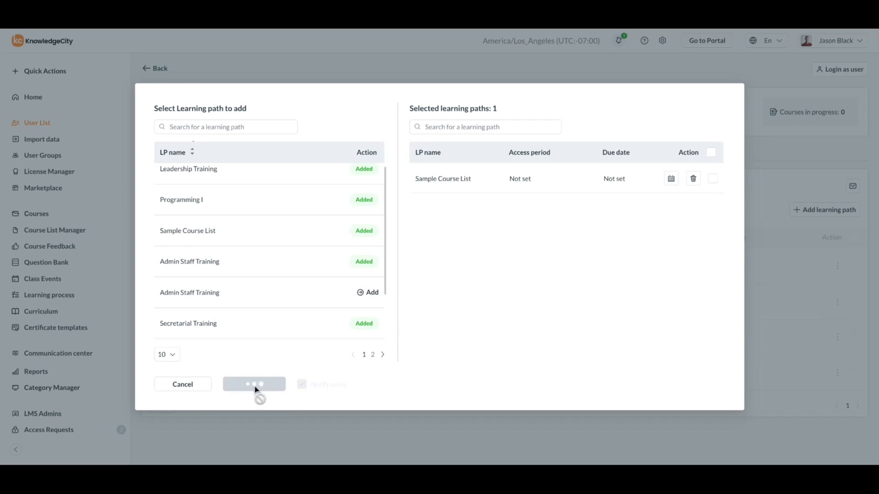